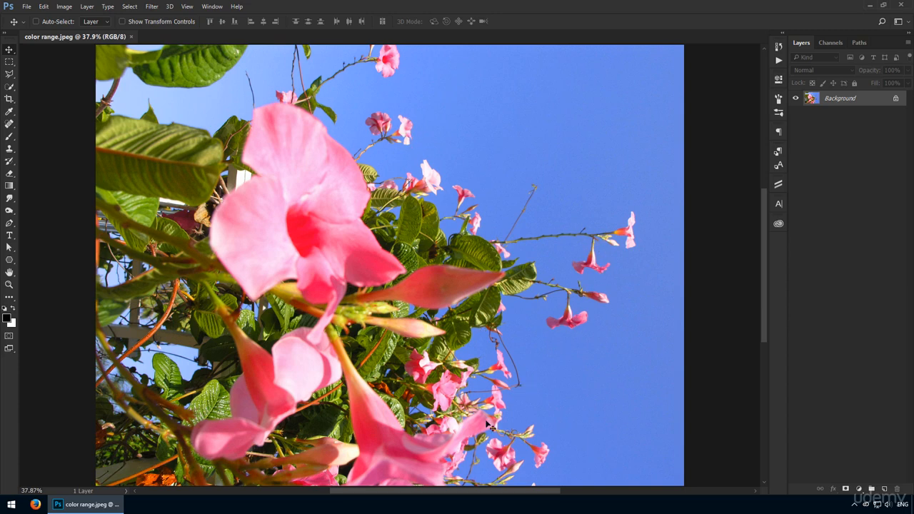
# Try to select the lower pink flowers with the Quick Selection tool, trimming the excess around the stems, and deselect everything
pyautogui.press('w')
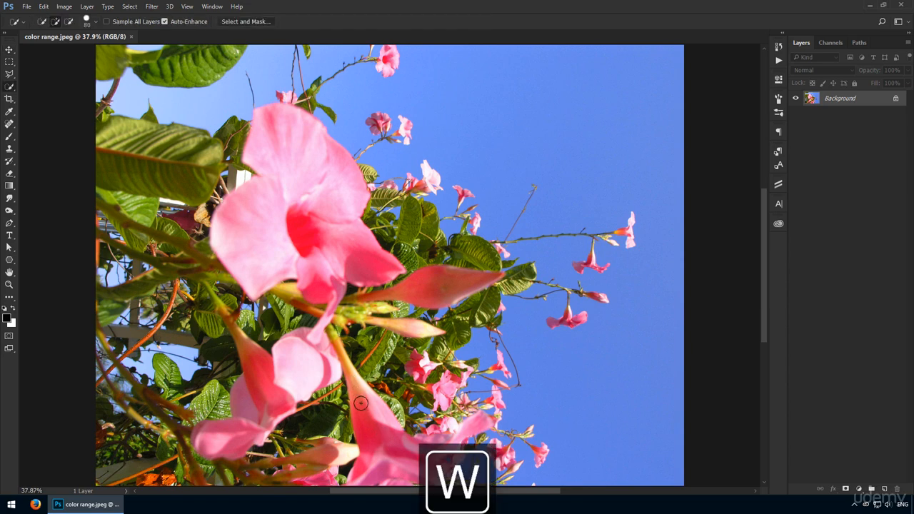
pyautogui.moveTo(361, 402)
pyautogui.mouseDown()
pyautogui.moveTo(405, 472)
pyautogui.moveTo(499, 453)
pyautogui.mouseUp()
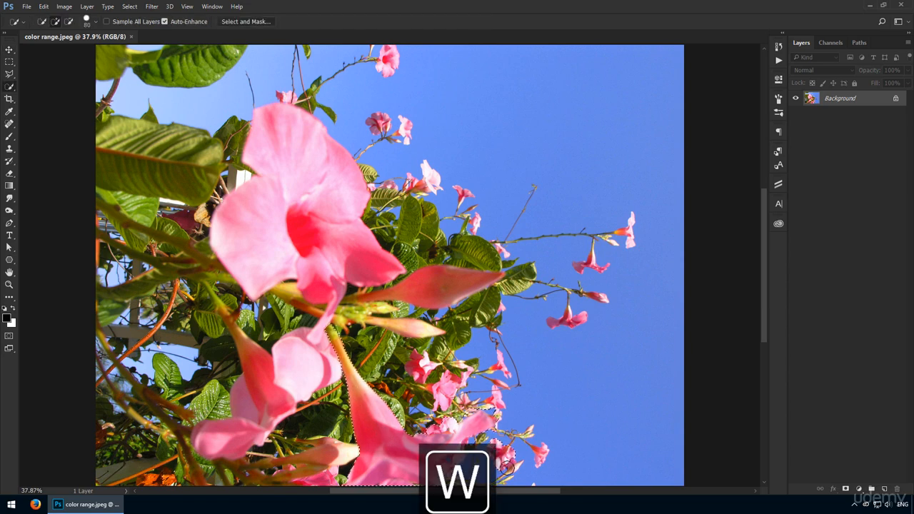
pyautogui.hotkey('ctrl', 'space')
pyautogui.moveTo(466, 422); pyautogui.dragTo(514, 422)
pyautogui.moveTo(375, 375)
pyautogui.mouseDown()
pyautogui.moveTo(324, 321)
pyautogui.moveTo(358, 319)
pyautogui.moveTo(338, 298)
pyautogui.mouseUp()
pyautogui.press('space')
pyautogui.hotkey('ctrl', 'space')
pyautogui.click(400, 324)
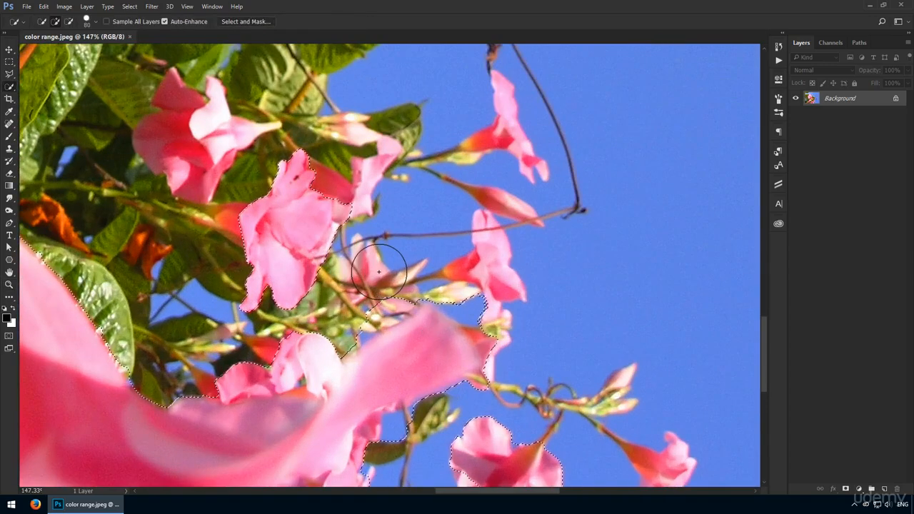
pyautogui.moveTo(461, 278)
pyautogui.mouseDown()
pyautogui.moveTo(482, 273)
pyautogui.moveTo(425, 246)
pyautogui.moveTo(403, 249)
pyautogui.mouseUp()
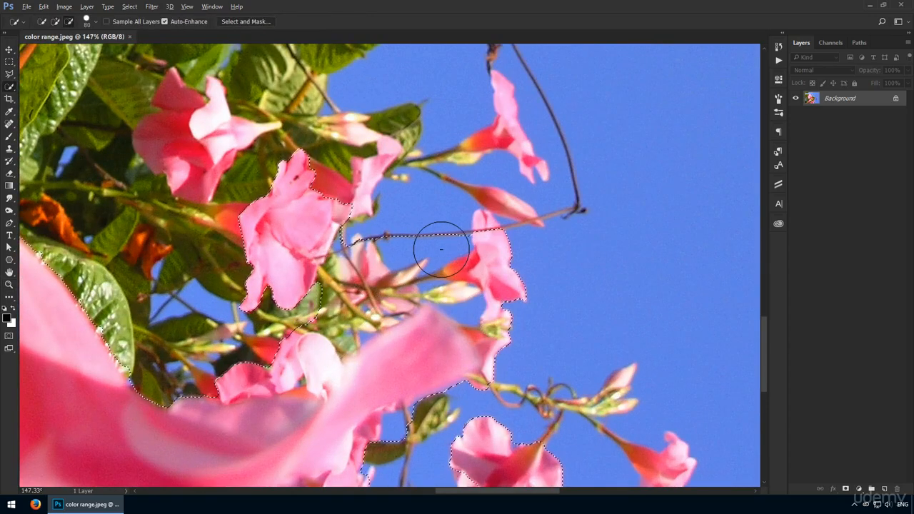
pyautogui.moveTo(451, 306); pyautogui.dragTo(459, 306)
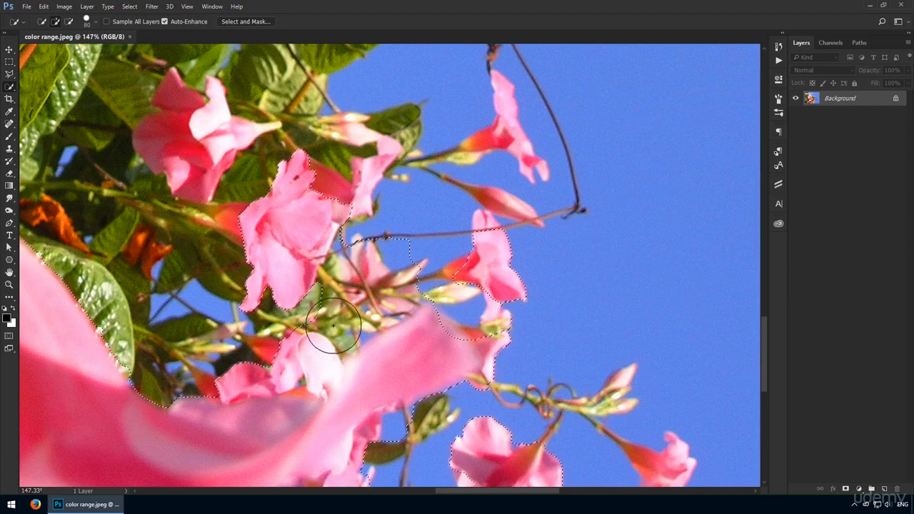
pyautogui.hotkey('ctrl', '0')
pyautogui.hotkey('ctrl', 'd')
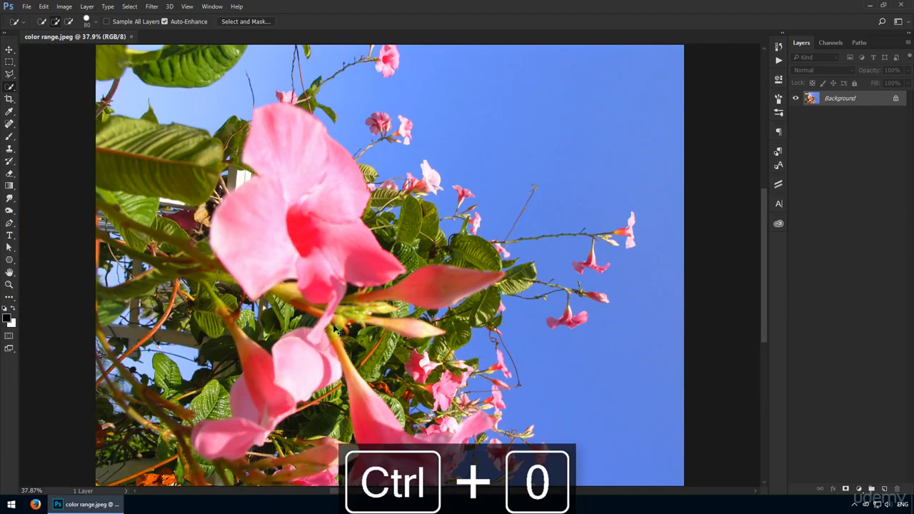
# Open the Color Range selection dialog for the flower photo
pyautogui.press('v')
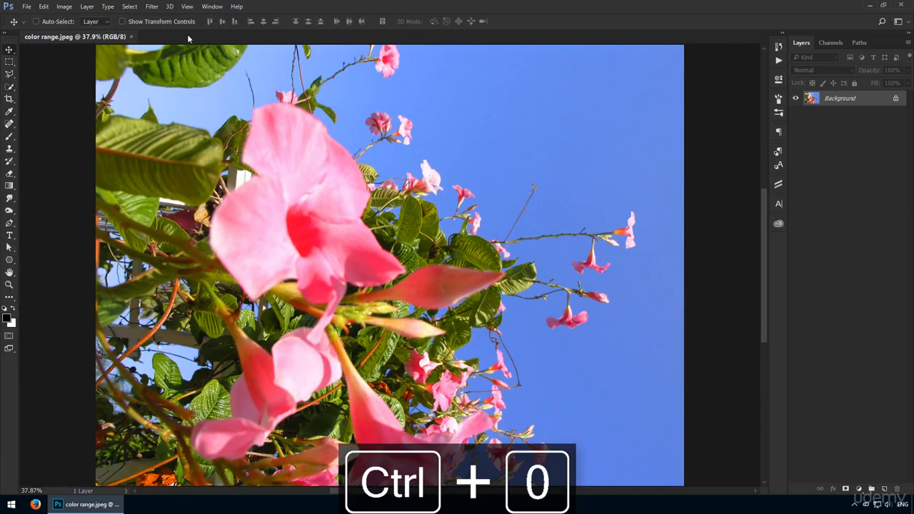
pyautogui.click(130, 7)
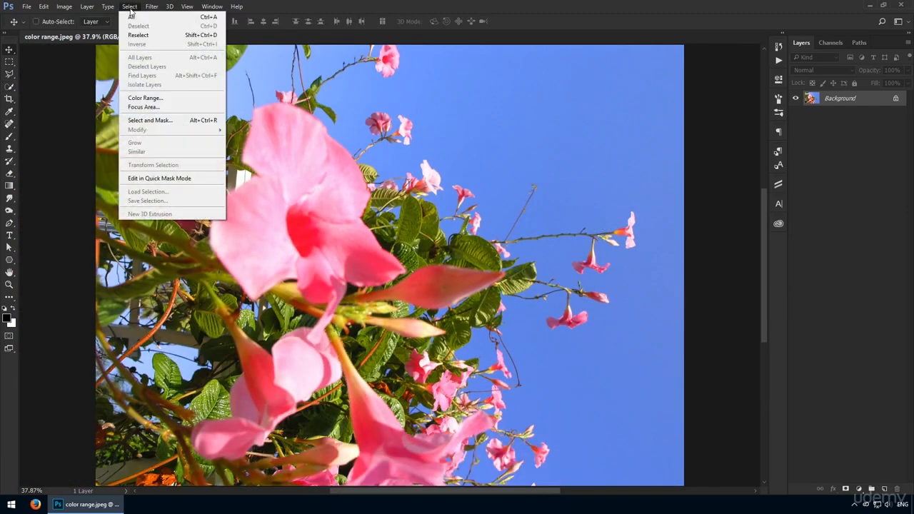
pyautogui.click(183, 102)
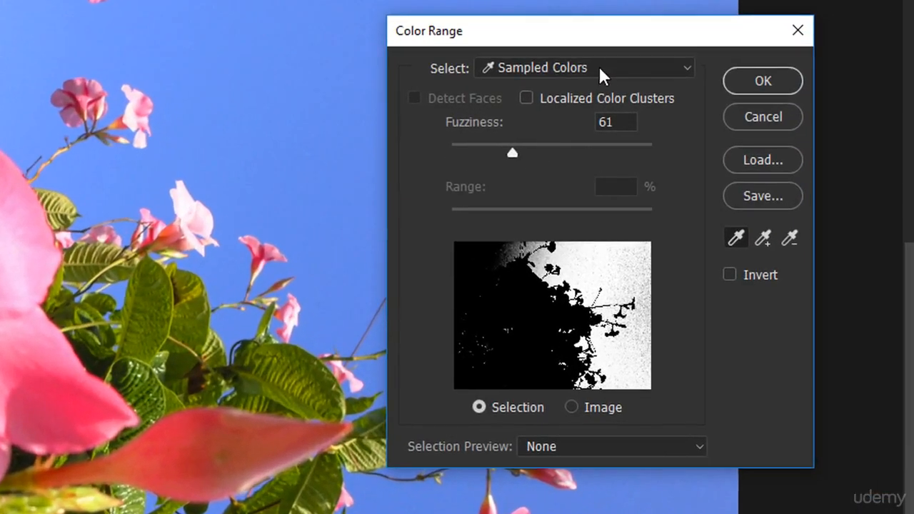
pyautogui.click(618, 107)
pyautogui.click(600, 68)
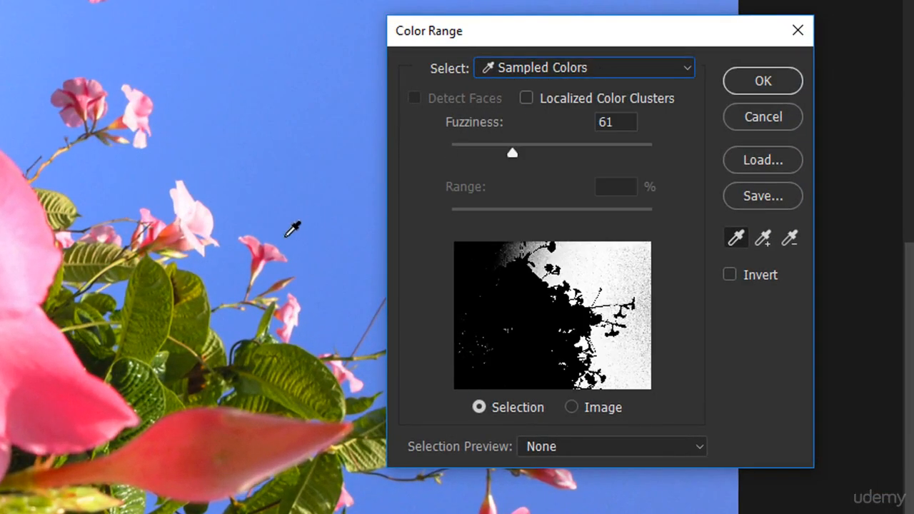
# Preview the Reds and Highlights presets as the selected color range, and return to Sampled Colors
pyautogui.click(572, 70)
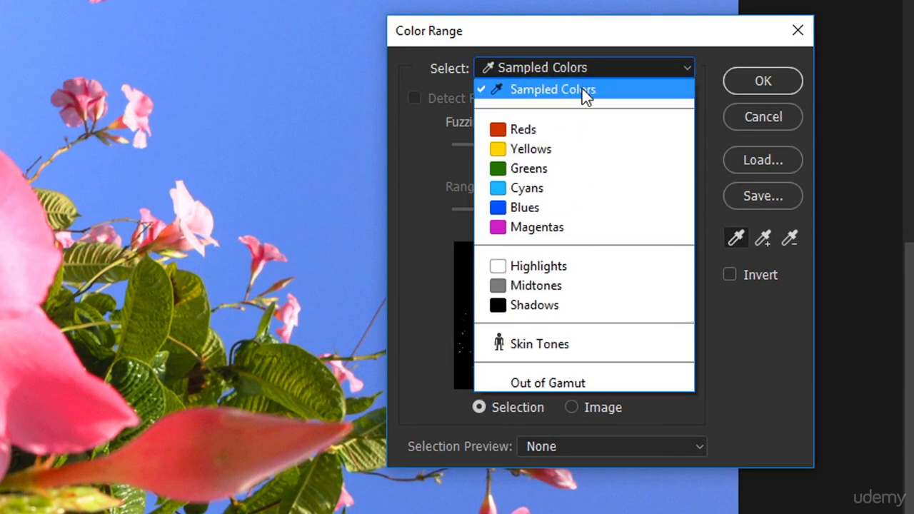
pyautogui.click(557, 132)
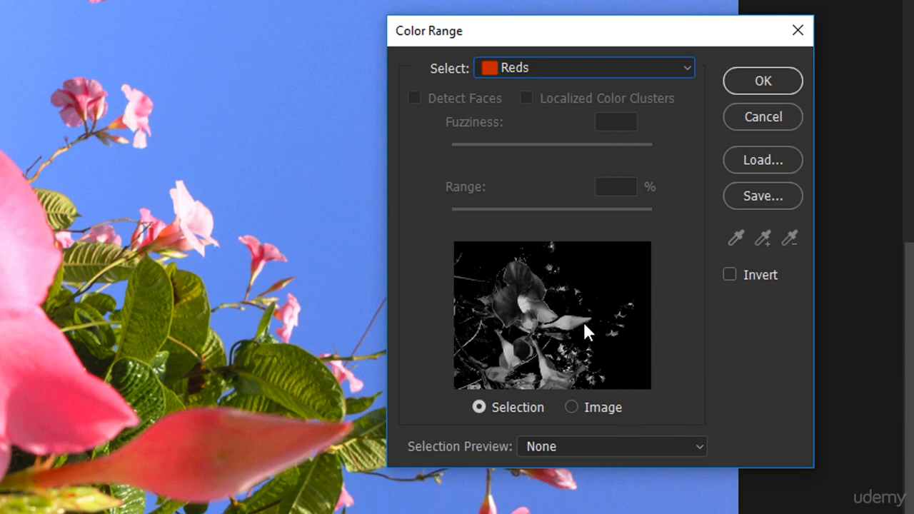
pyautogui.click(645, 75)
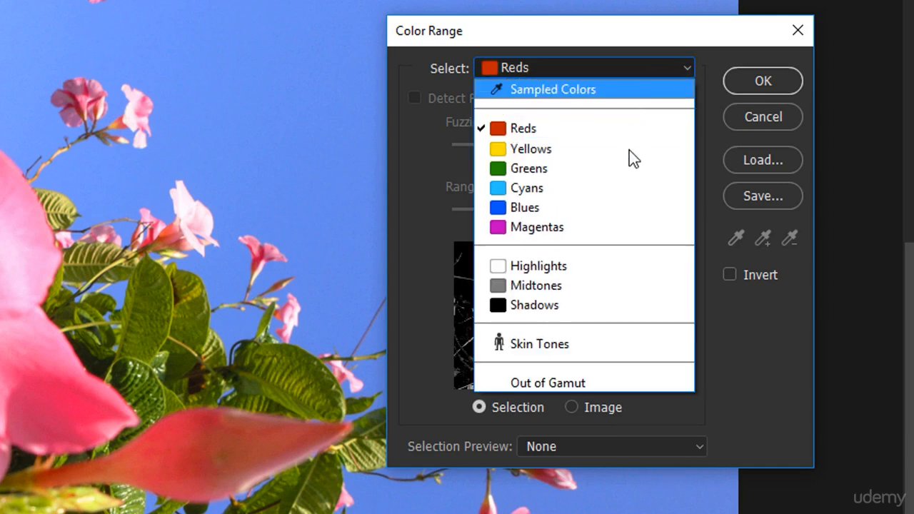
pyautogui.click(580, 267)
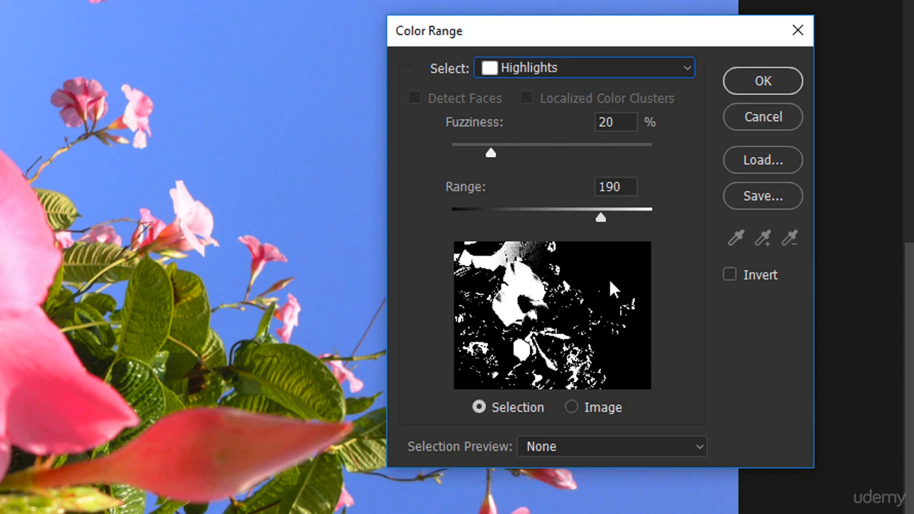
pyautogui.click(532, 67)
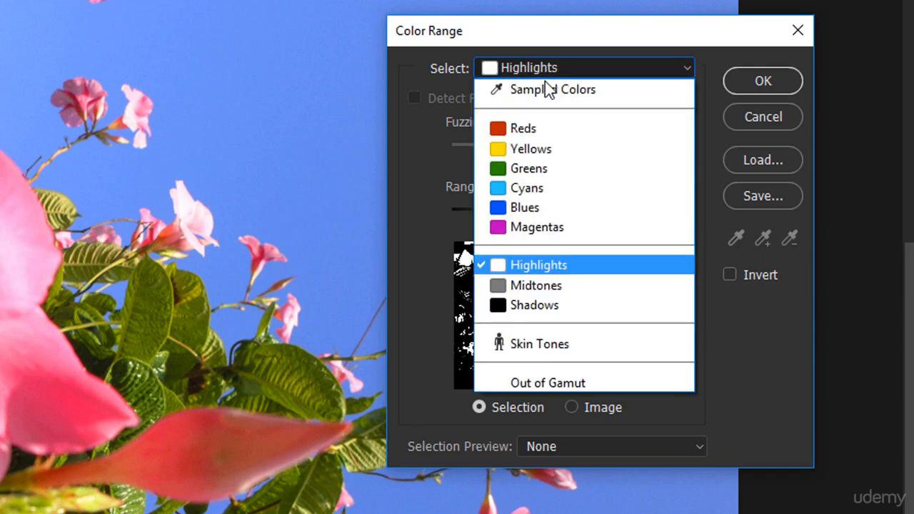
pyautogui.click(548, 88)
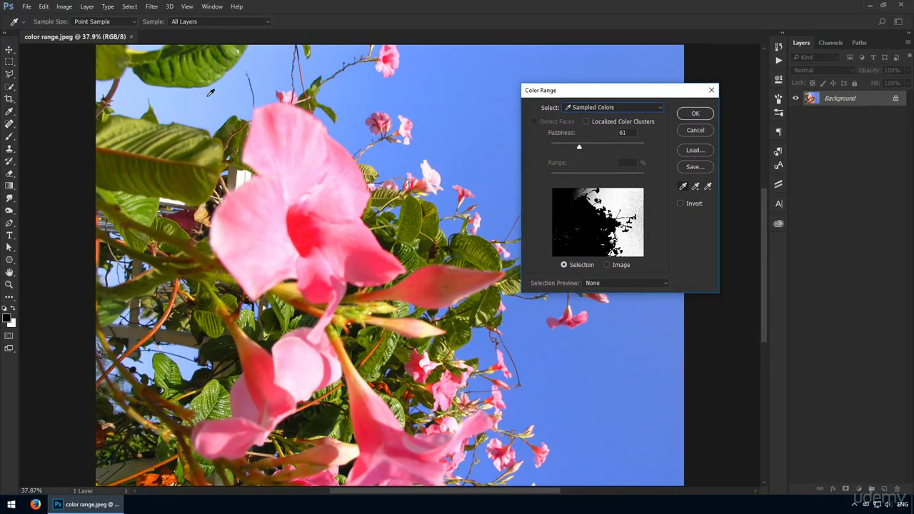
# Sample the pale sky above the large flower and set the selection preview to Grayscale
pyautogui.click(204, 95)
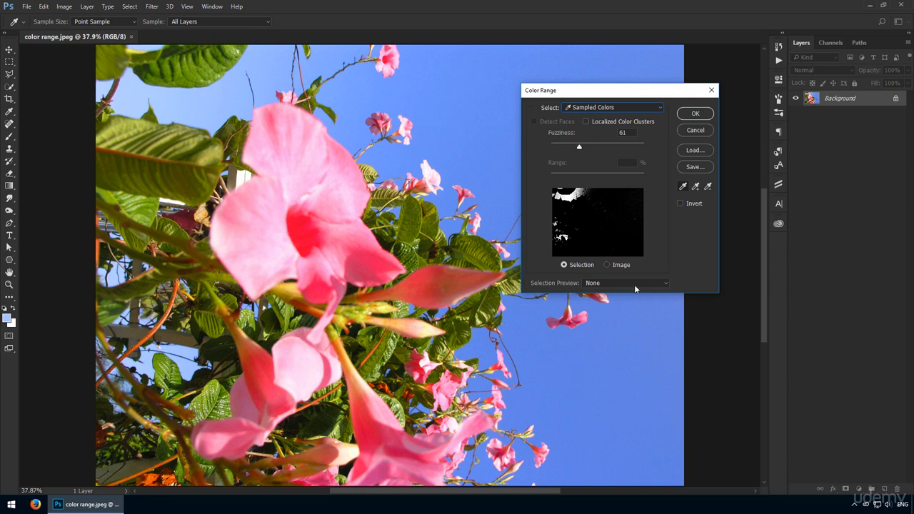
pyautogui.click(654, 286)
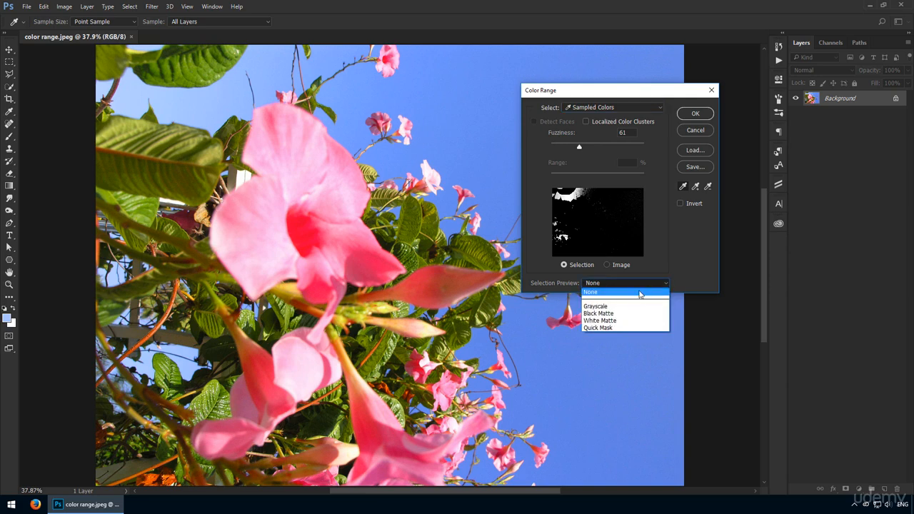
pyautogui.click(599, 306)
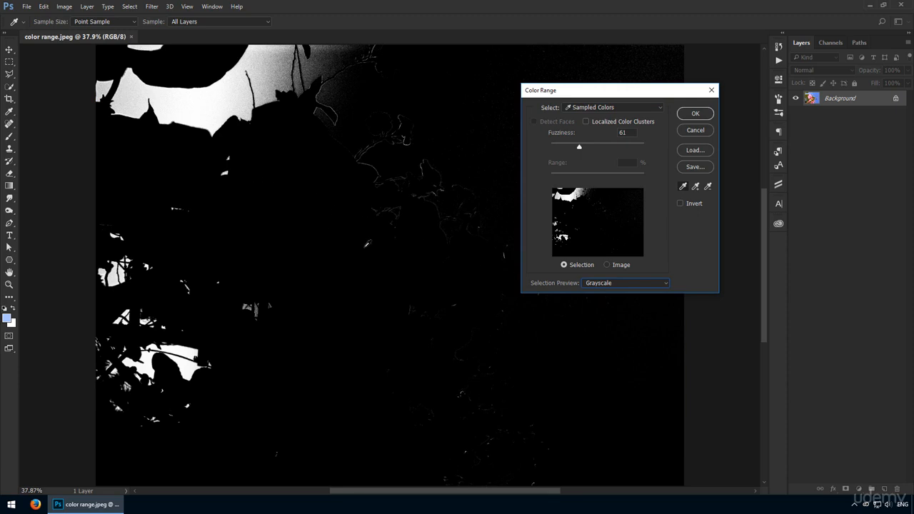
# Sample the large flower's pink petal and compare the selection with the photo by switching the preview to None and back to Grayscale
pyautogui.click(327, 204)
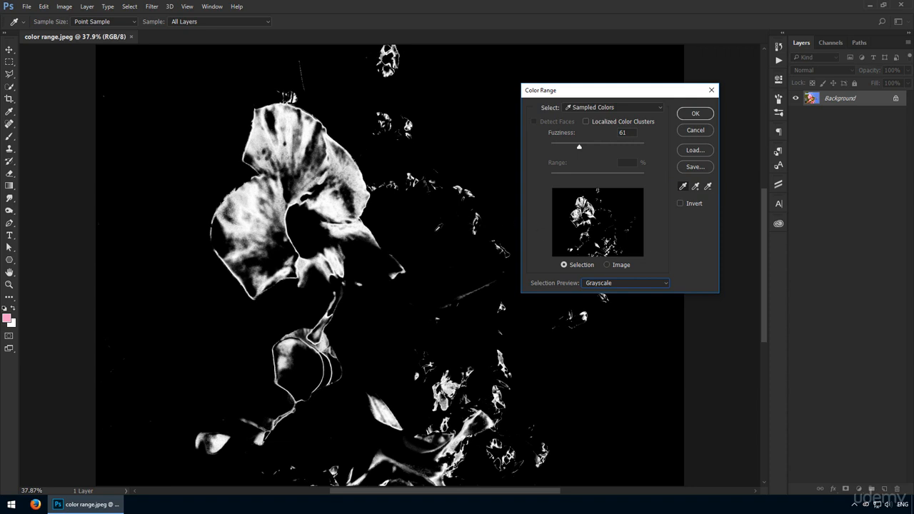
pyautogui.click(608, 284)
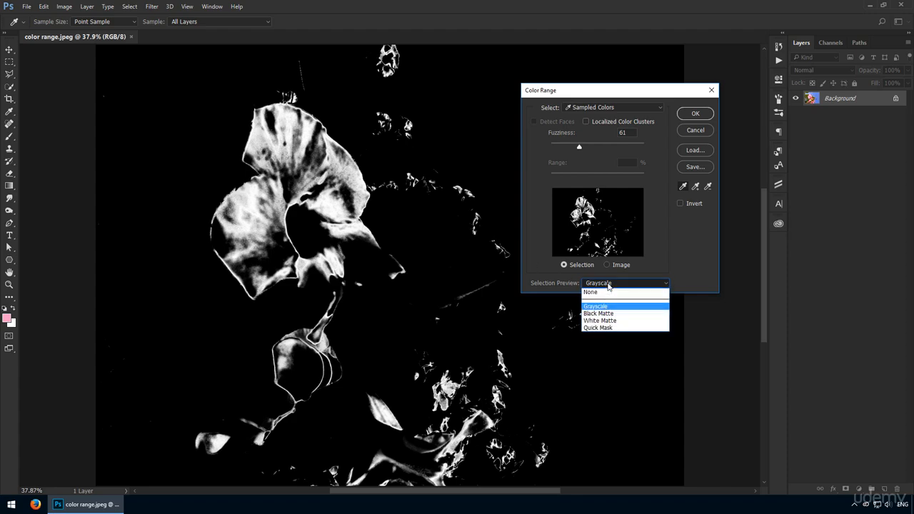
pyautogui.click(613, 292)
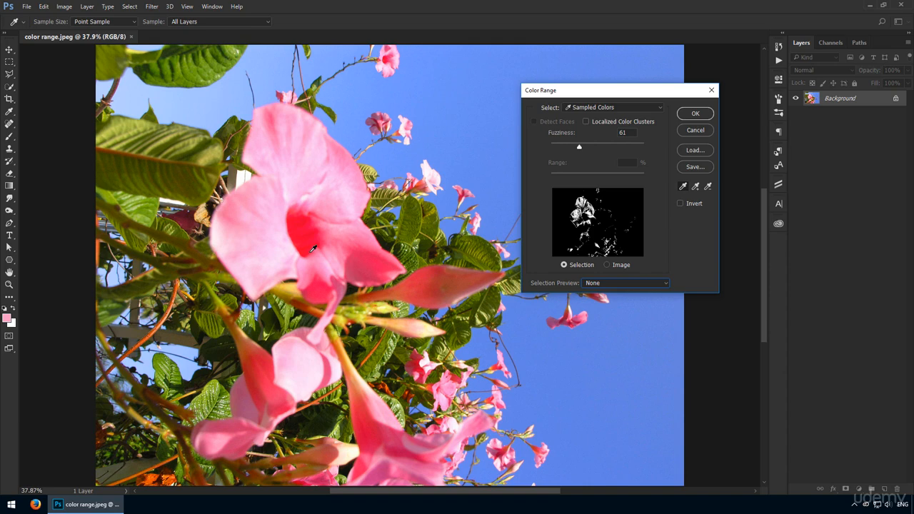
pyautogui.click(605, 283)
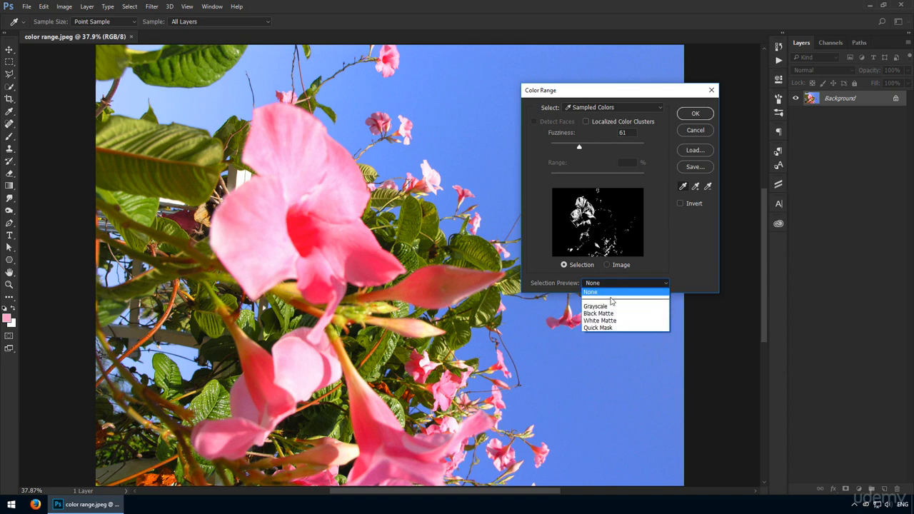
pyautogui.click(607, 307)
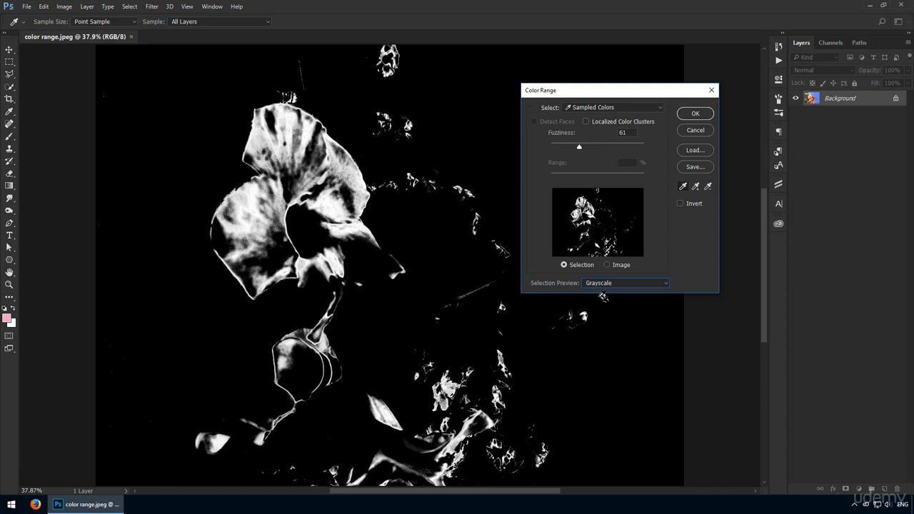
# Add the large flower's other petals, its red centre, the lower flower and the long bud to the sampled colors, with Fuzziness at 69
pyautogui.press('shift')
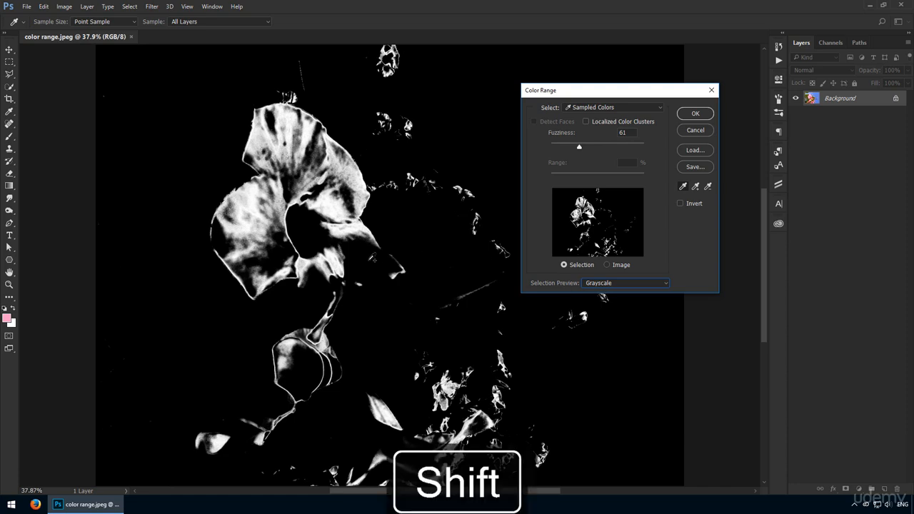
pyautogui.keyDown('shift'); pyautogui.click(371, 259); pyautogui.keyUp('shift')
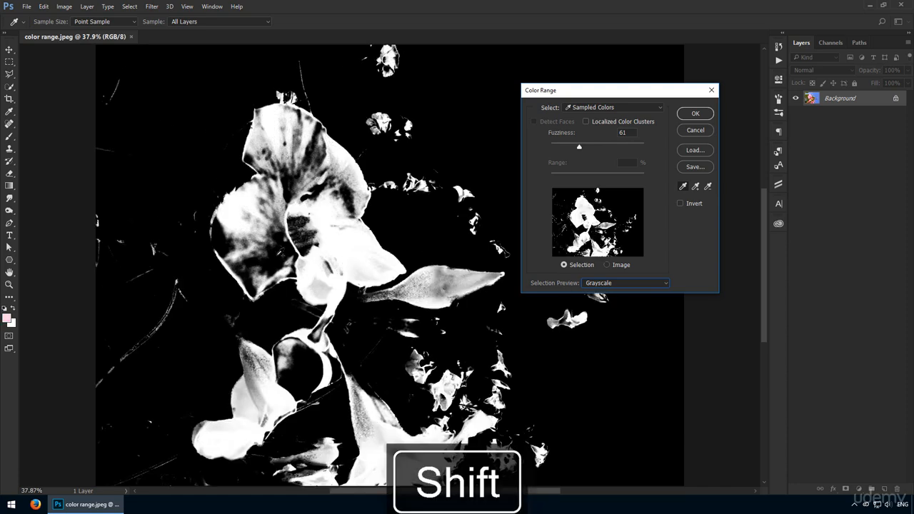
pyautogui.keyDown('shift'); pyautogui.click(277, 255); pyautogui.keyUp('shift')
pyautogui.keyDown('shift'); pyautogui.click(301, 242); pyautogui.keyUp('shift')
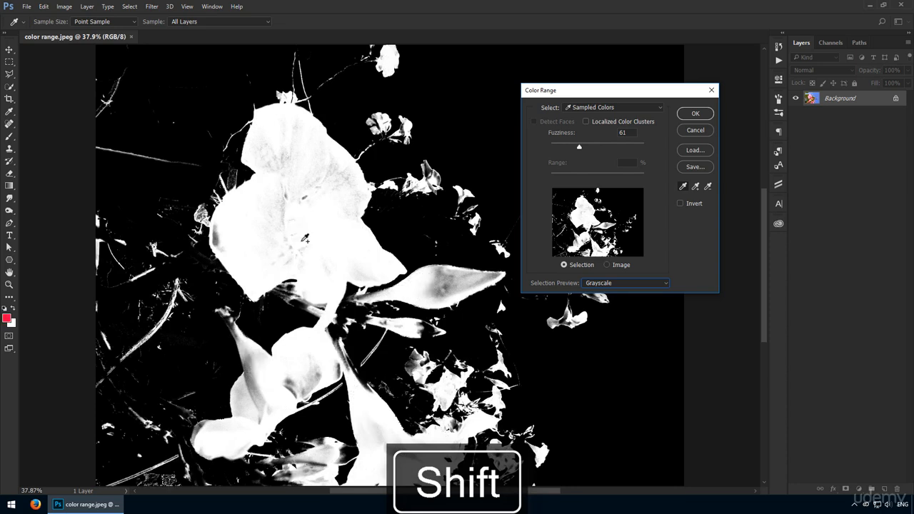
pyautogui.keyDown('shift'); pyautogui.click(308, 370); pyautogui.keyUp('shift')
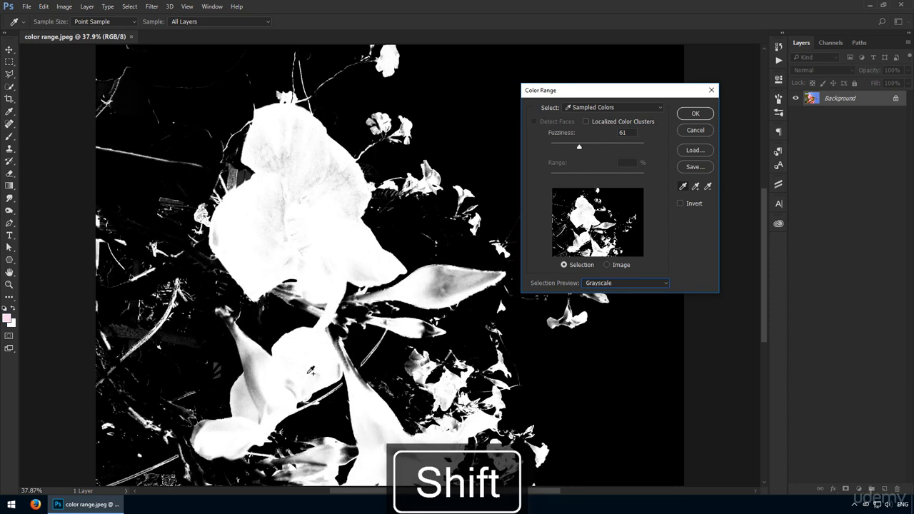
pyautogui.keyDown('shift'); pyautogui.click(450, 286); pyautogui.keyUp('shift')
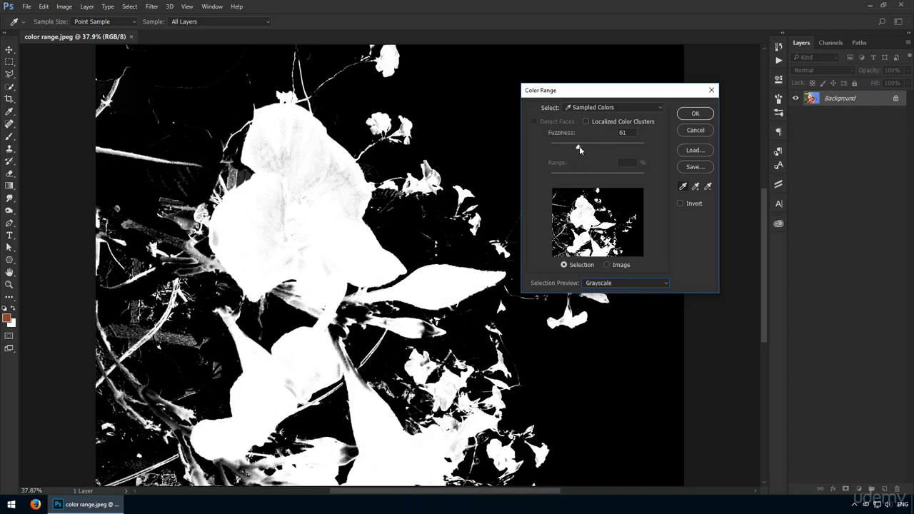
pyautogui.moveTo(579, 147); pyautogui.dragTo(619, 155)
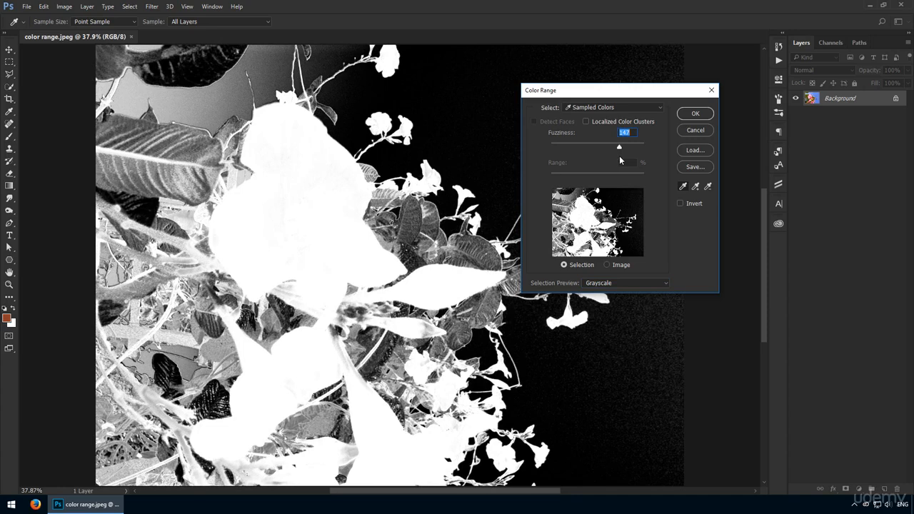
pyautogui.moveTo(619, 156); pyautogui.dragTo(583, 162)
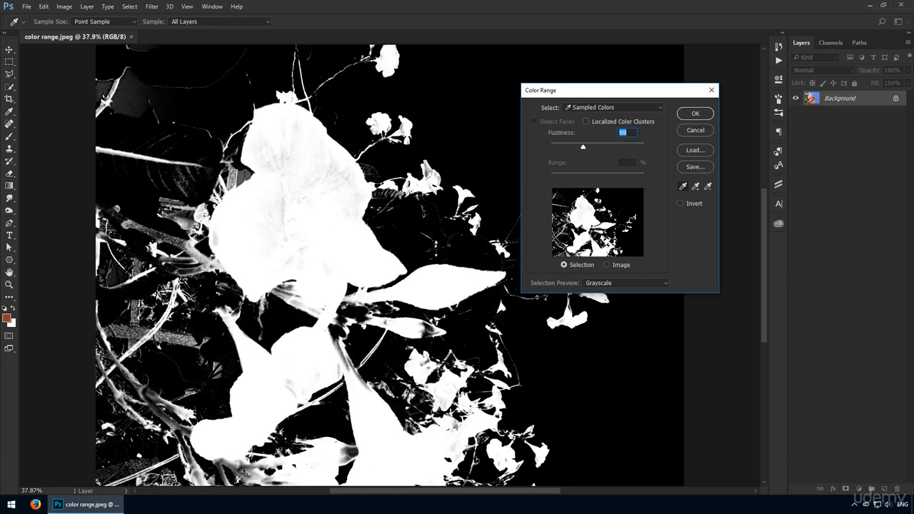
# Subtract the brown background and blue sky colors from the range, and re-add the large flower's pink petal and the long red bud
pyautogui.keyDown('alt'); pyautogui.click(182, 330); pyautogui.keyUp('alt')
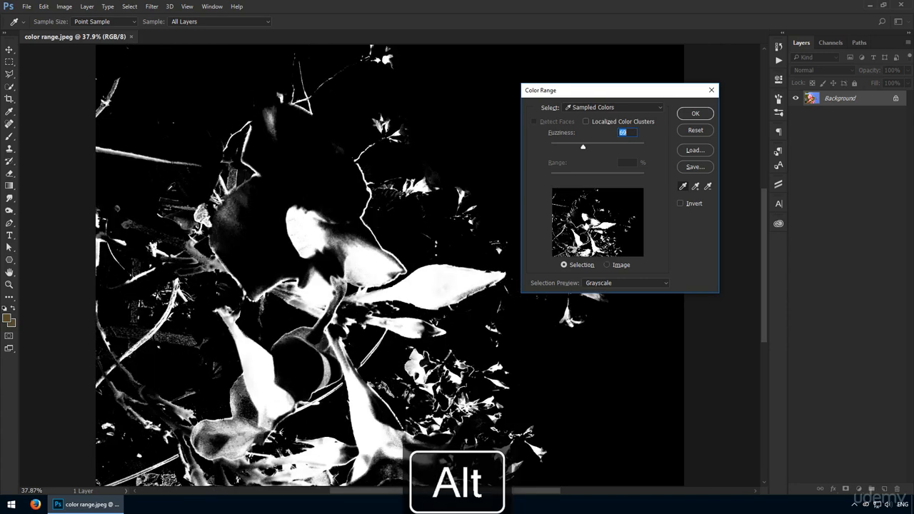
pyautogui.keyDown('alt'); pyautogui.click(153, 98); pyautogui.keyUp('alt')
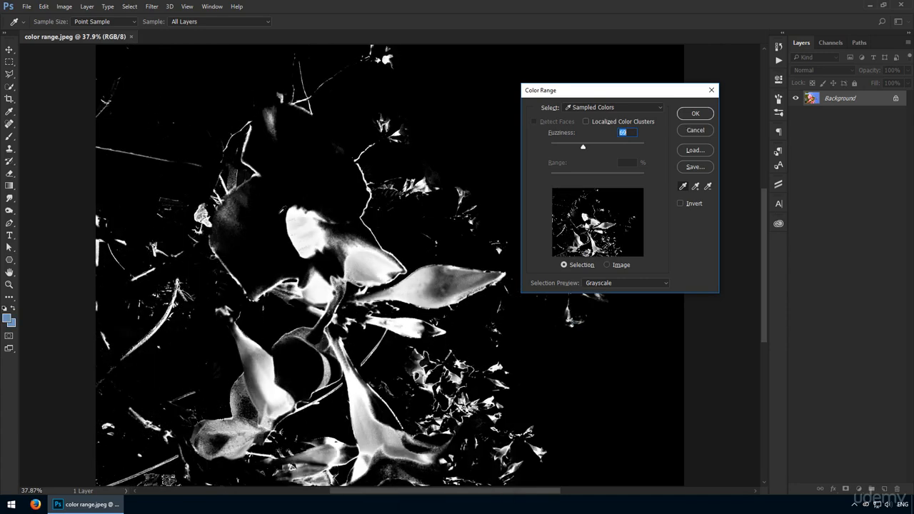
pyautogui.keyDown('shift'); pyautogui.click(272, 233); pyautogui.keyUp('shift')
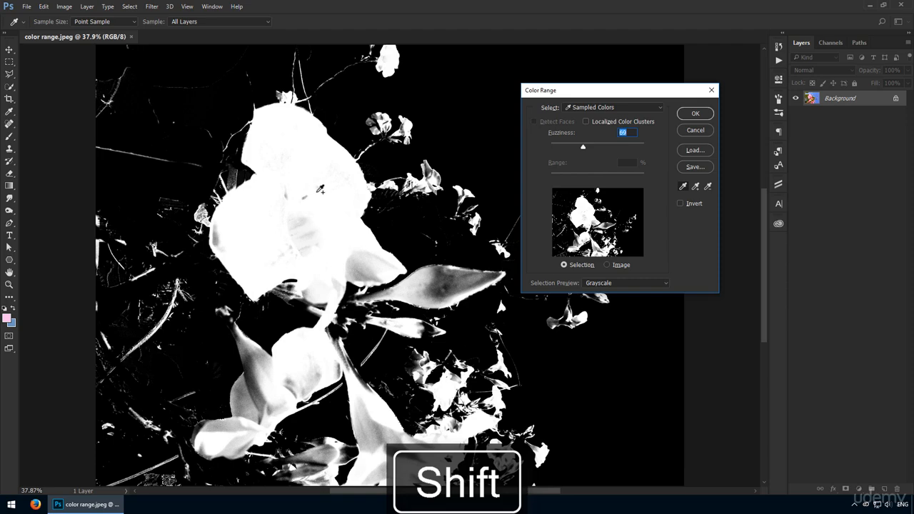
pyautogui.keyDown('shift'); pyautogui.click(435, 275); pyautogui.keyUp('shift')
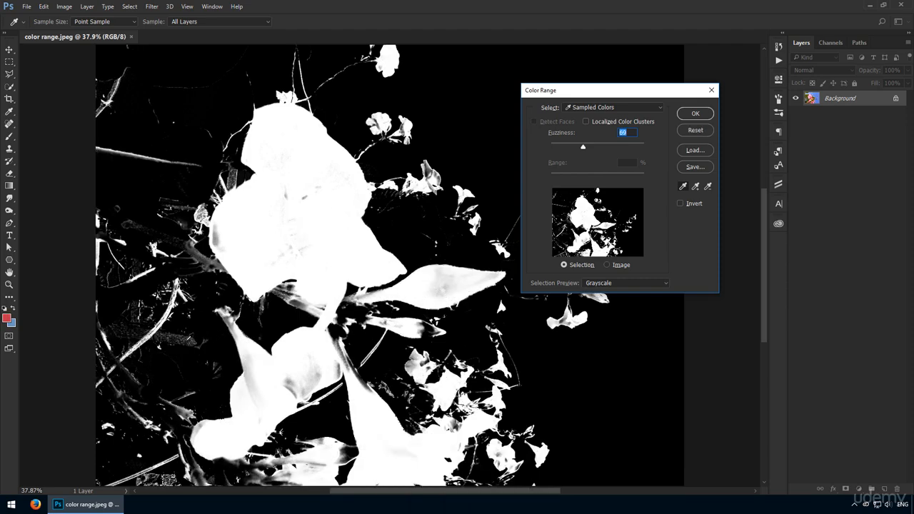
# Subtract a background color from the range and re-add the lower flower and the large flower's red centre, with Fuzziness at 60
pyautogui.keyDown('alt'); pyautogui.click(191, 337); pyautogui.keyUp('alt')
pyautogui.keyDown('shift'); pyautogui.click(260, 364); pyautogui.keyUp('shift')
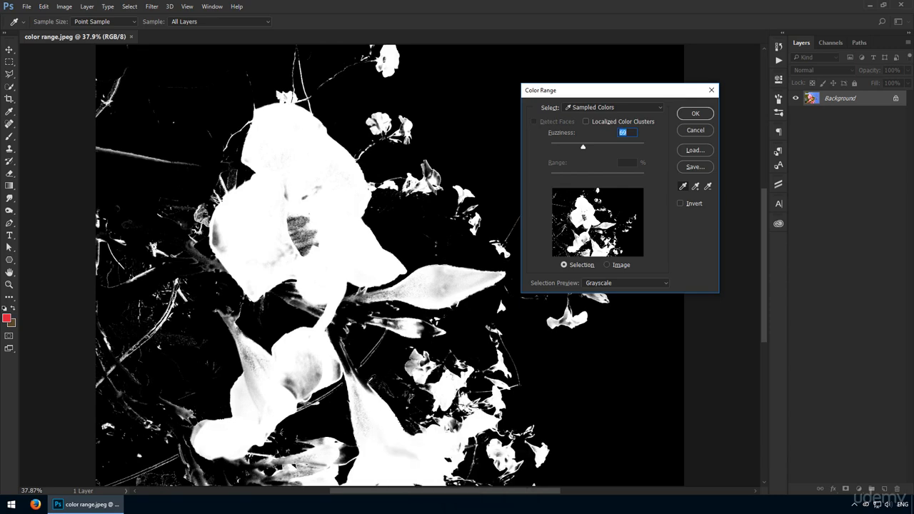
pyautogui.moveTo(581, 148)
pyautogui.mouseDown()
pyautogui.moveTo(591, 149)
pyautogui.moveTo(578, 147)
pyautogui.mouseUp()
pyautogui.keyDown('shift'); pyautogui.click(308, 237); pyautogui.keyUp('shift')
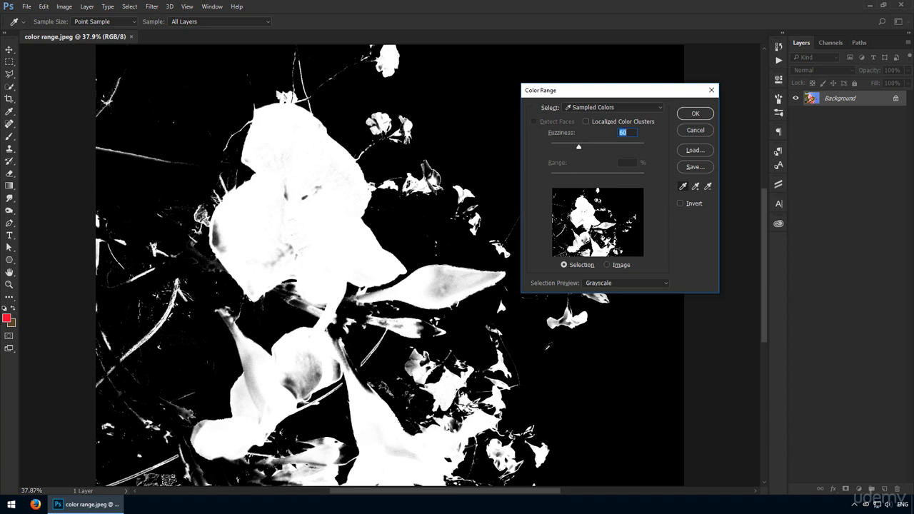
# Enable Localized Color Clusters and try Range values of 41%, 59% and 100%, sampling a small distant flower before the last one
pyautogui.click(615, 123)
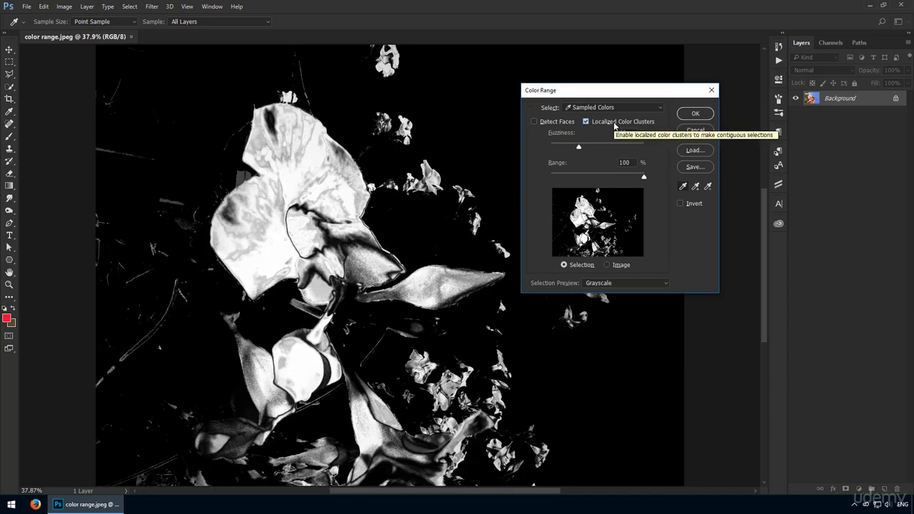
pyautogui.moveTo(643, 177); pyautogui.dragTo(588, 181)
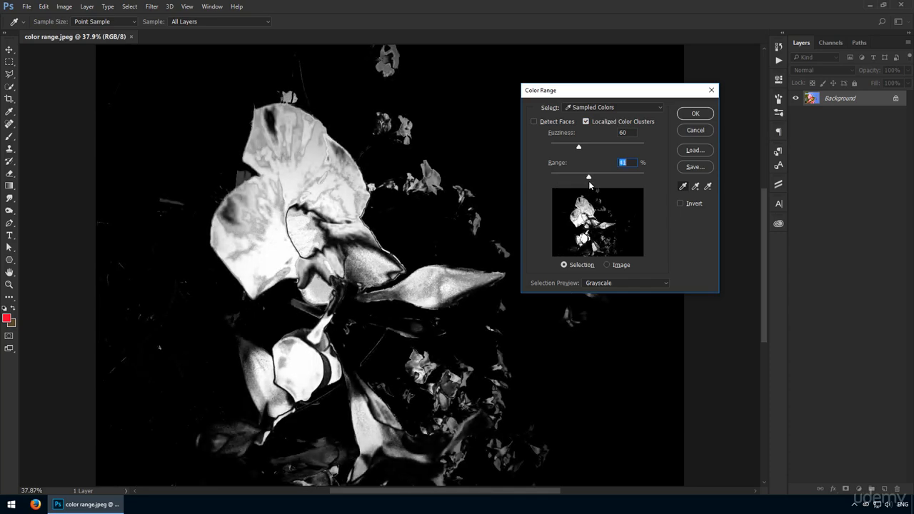
pyautogui.moveTo(615, 94); pyautogui.dragTo(660, 68)
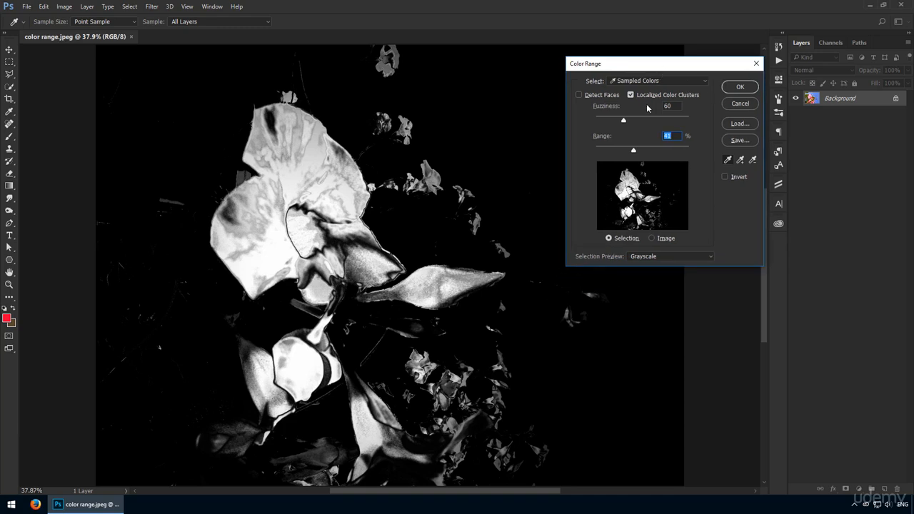
pyautogui.moveTo(640, 151); pyautogui.dragTo(645, 152)
pyautogui.click(602, 297)
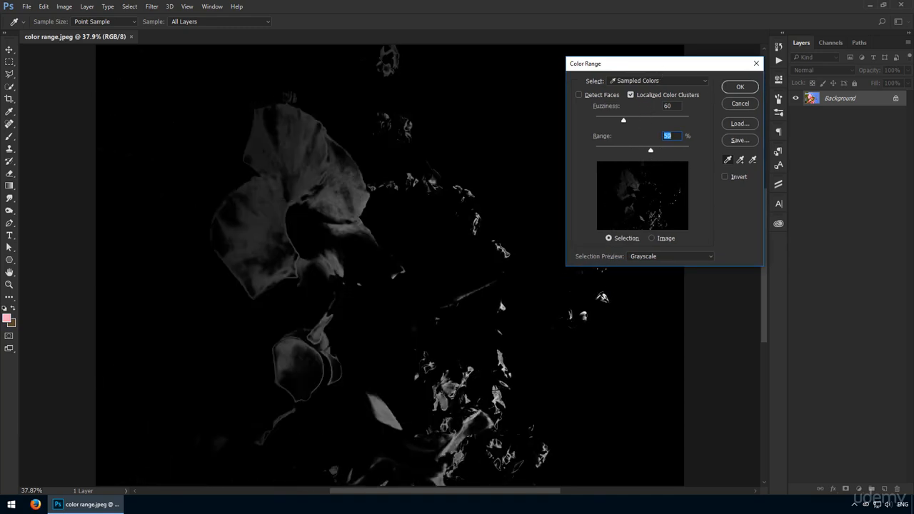
pyautogui.moveTo(655, 150); pyautogui.dragTo(688, 152)
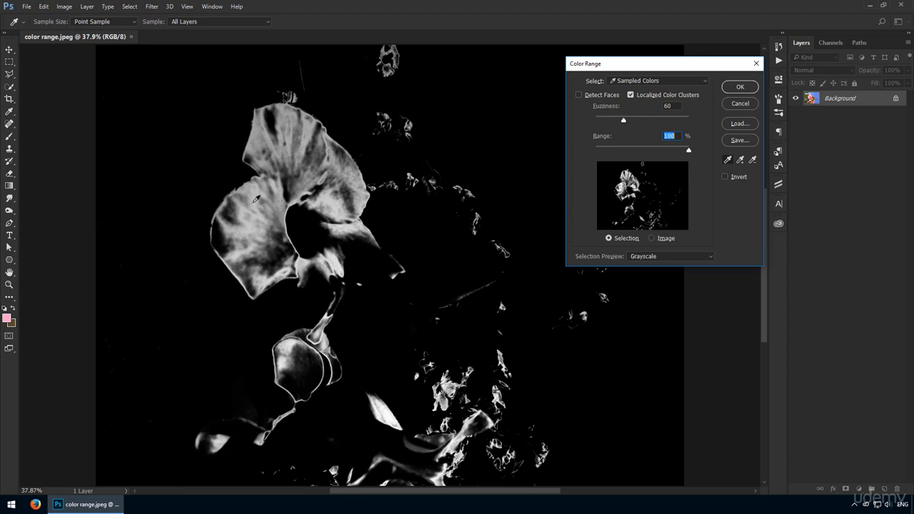
# Disable Localized Color Clusters and add the large flower's lower petal, the bottom flower, the long bud and a small flower to the sampled colors
pyautogui.click(630, 95)
pyautogui.keyDown('shift'); pyautogui.click(369, 264); pyautogui.keyUp('shift')
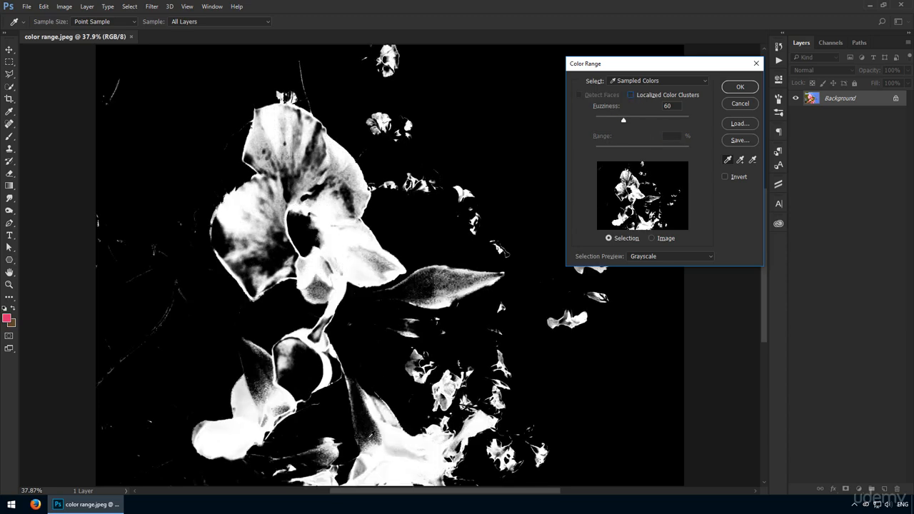
pyautogui.keyDown('shift'); pyautogui.click(395, 460); pyautogui.keyUp('shift')
pyautogui.keyDown('shift'); pyautogui.click(465, 285); pyautogui.keyUp('shift')
pyautogui.keyDown('shift'); pyautogui.click(445, 395); pyautogui.keyUp('shift')
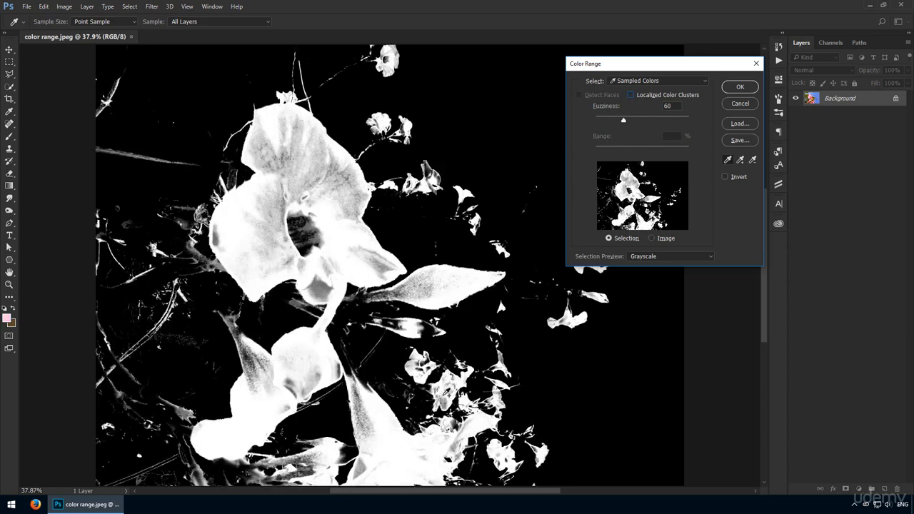
# Load the saved color range "load me.axt" and apply it as the selection
pyautogui.click(741, 124)
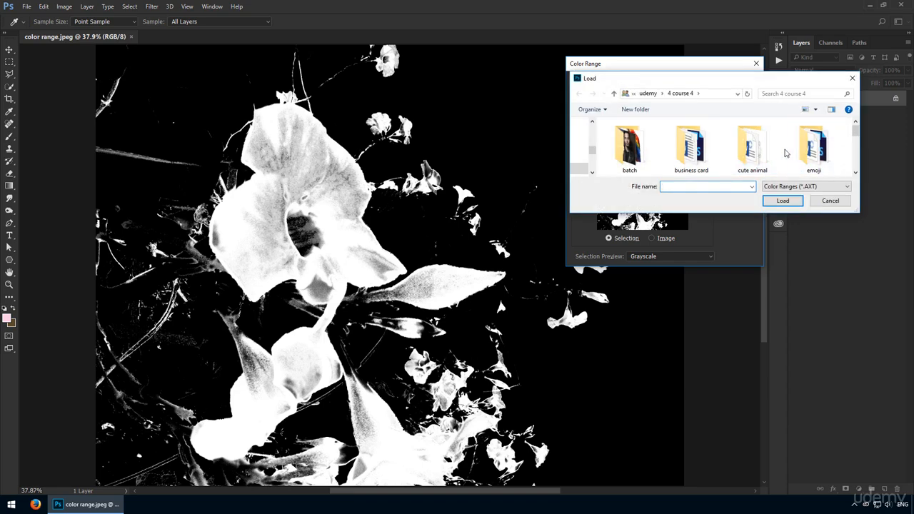
pyautogui.scroll(-3, 785, 154)
pyautogui.click(695, 150)
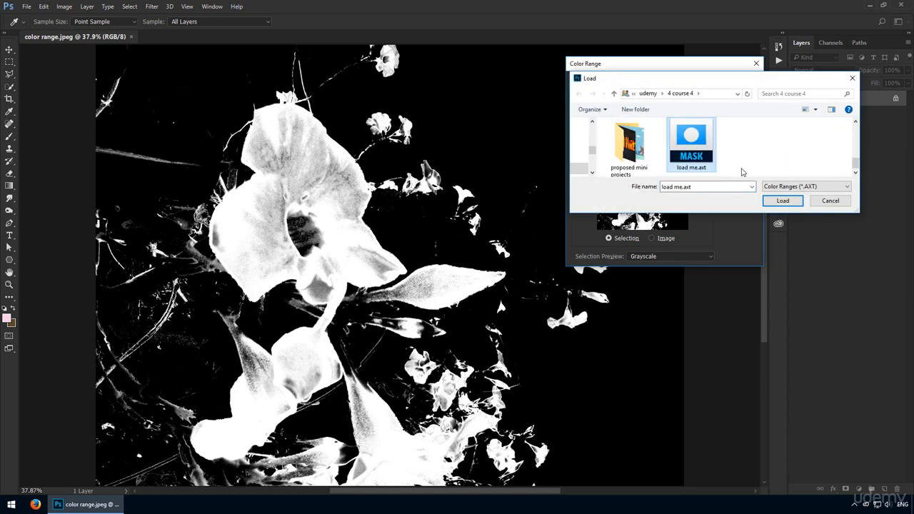
pyautogui.doubleClick(694, 149)
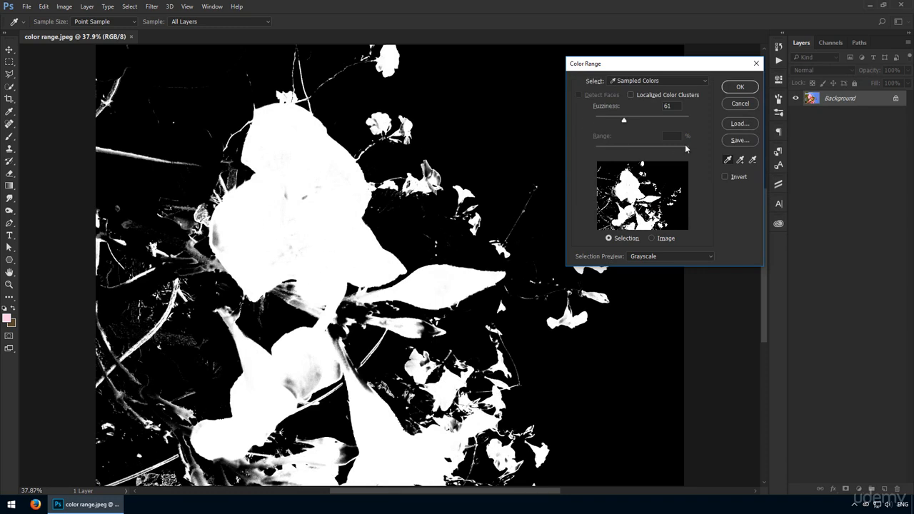
pyautogui.click(740, 87)
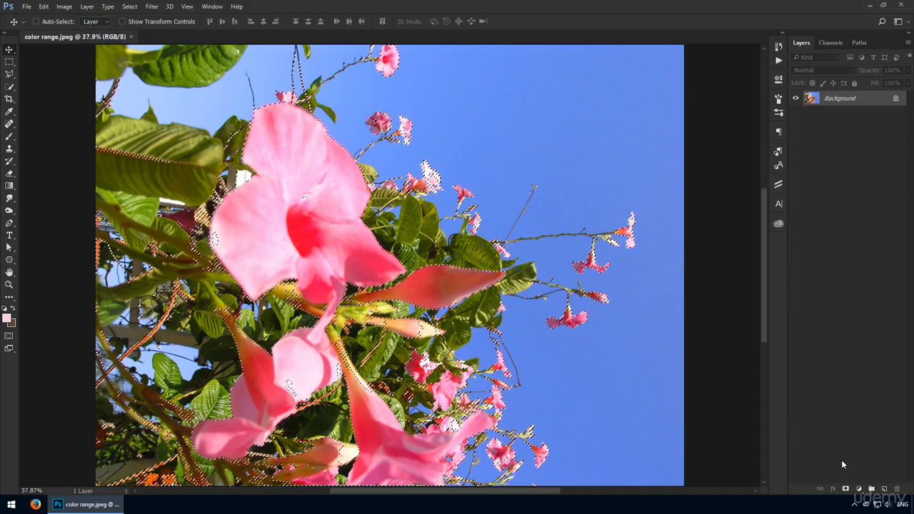
# Add a Curves adjustment layer masked to the selected flowers and pull the RGB curve's midpoint down to darken them
pyautogui.click(858, 489)
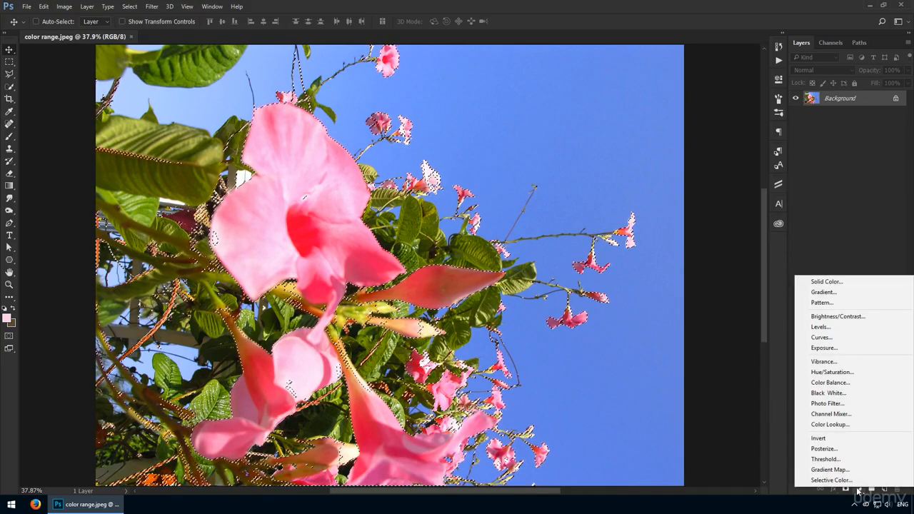
pyautogui.click(858, 341)
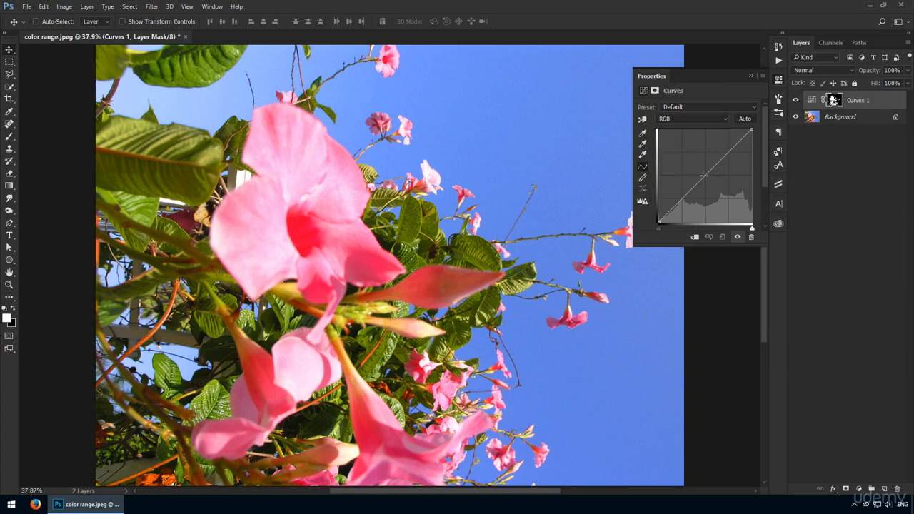
pyautogui.moveTo(703, 175); pyautogui.dragTo(705, 197)
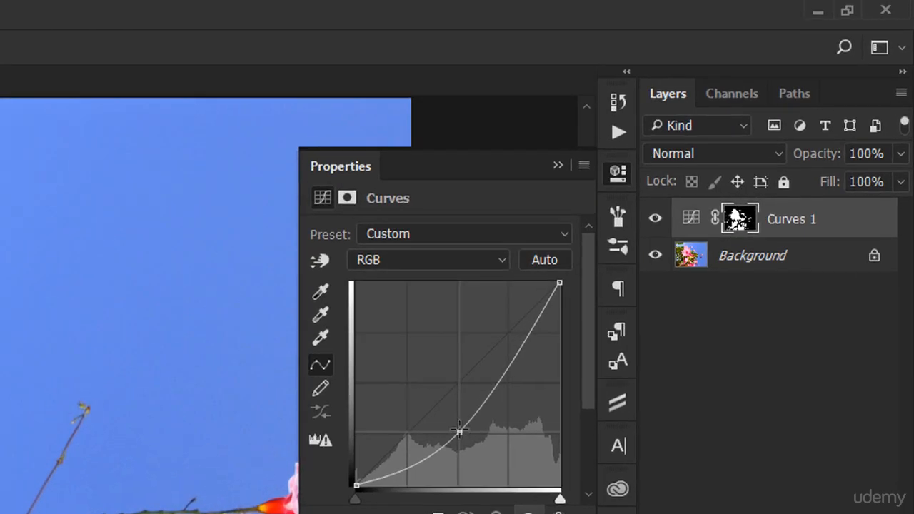
pyautogui.moveTo(459, 430)
pyautogui.mouseDown()
pyautogui.moveTo(463, 412)
pyautogui.moveTo(476, 421)
pyautogui.moveTo(462, 413)
pyautogui.mouseUp()
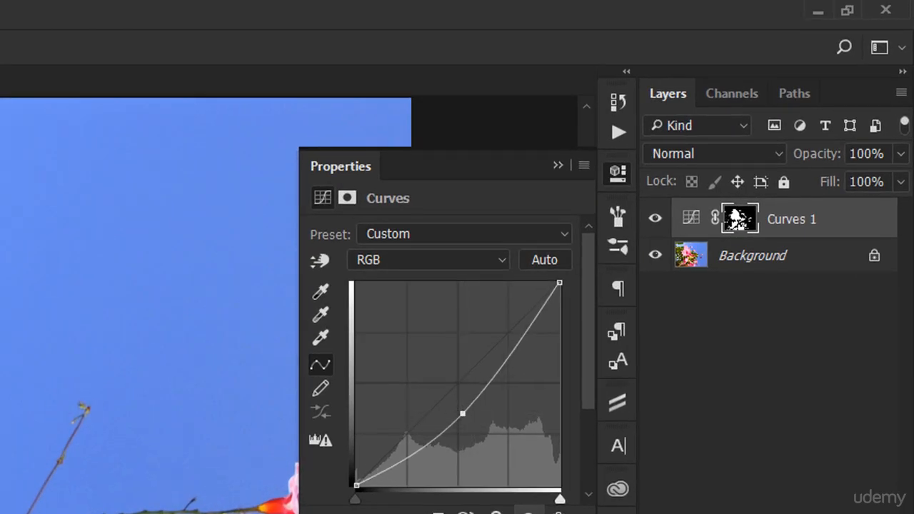
pyautogui.click(618, 174)
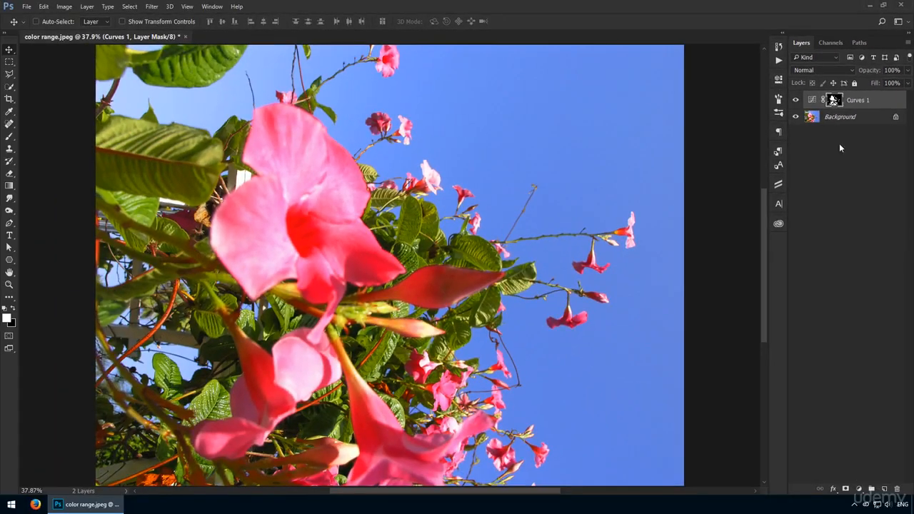
# Toggle the Curves adjustment layer's visibility off and on to compare the flowers before and after
pyautogui.click(795, 101)
pyautogui.click(795, 100)
pyautogui.click(795, 101)
pyautogui.click(795, 101)
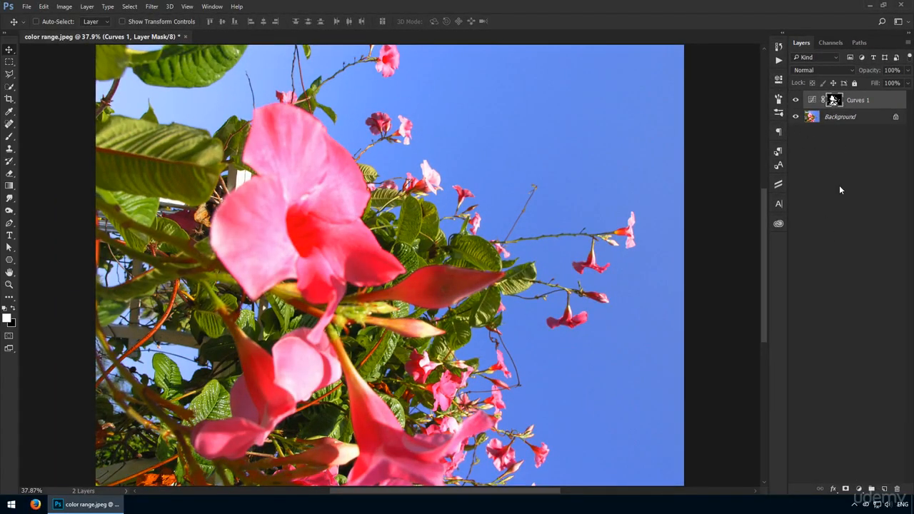